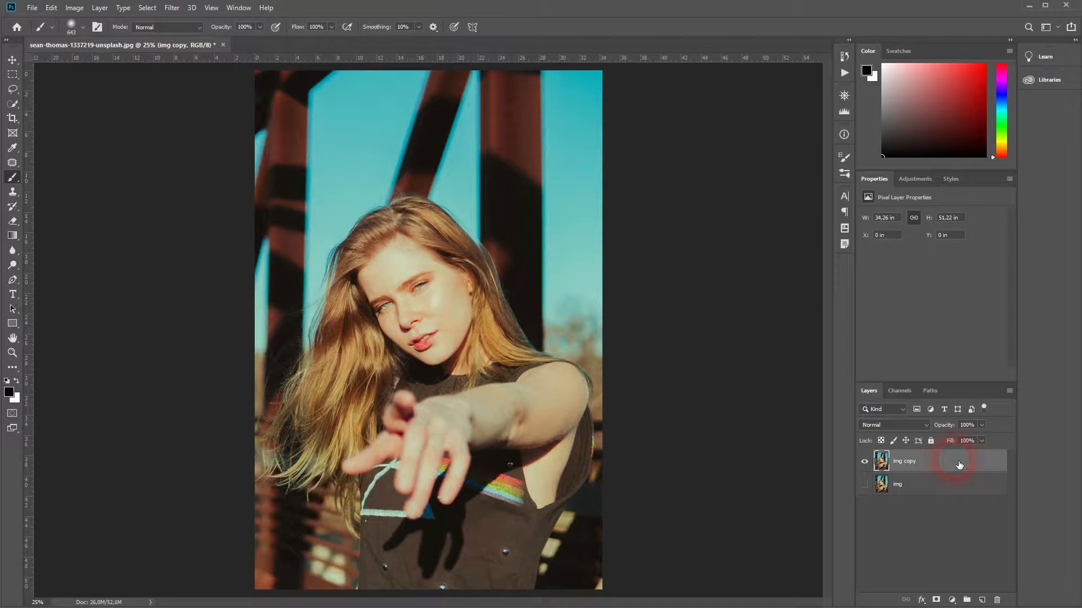
- Place the orange bokeh lights photo val-vesa-741260-unsplash from the Downloads folder into the portrait document
left_click(12, 59)
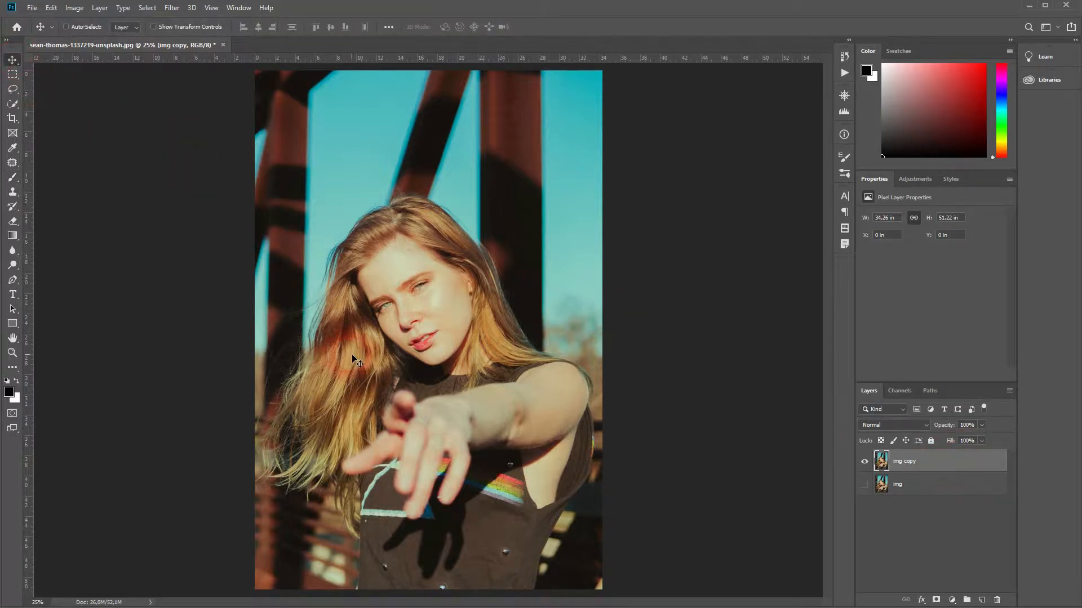
scroll(353, 356, "down", 3)
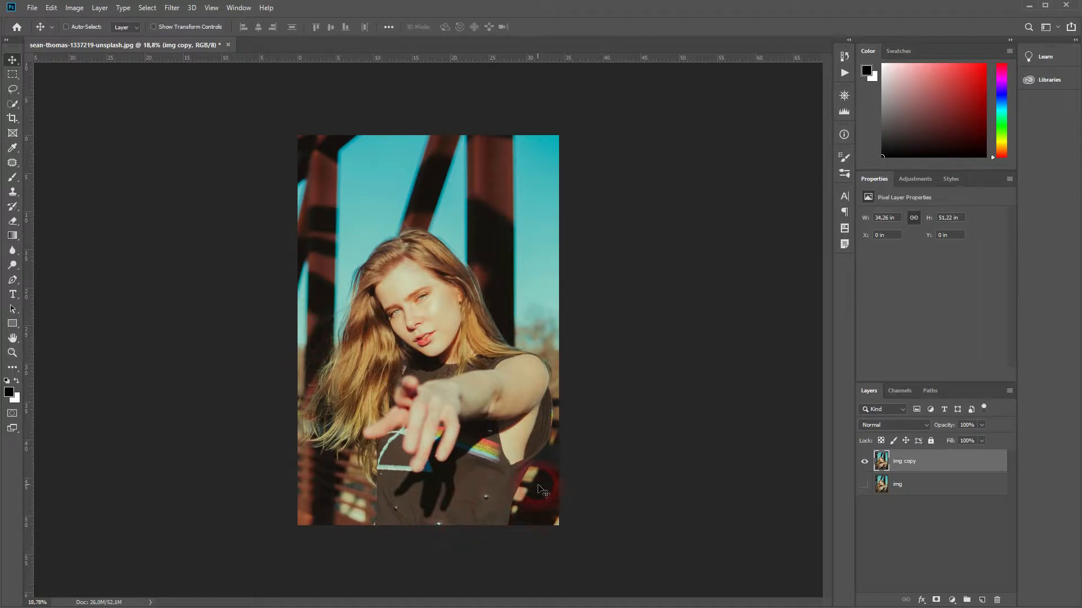
key("ctrl+j")
key("alt+Tab")
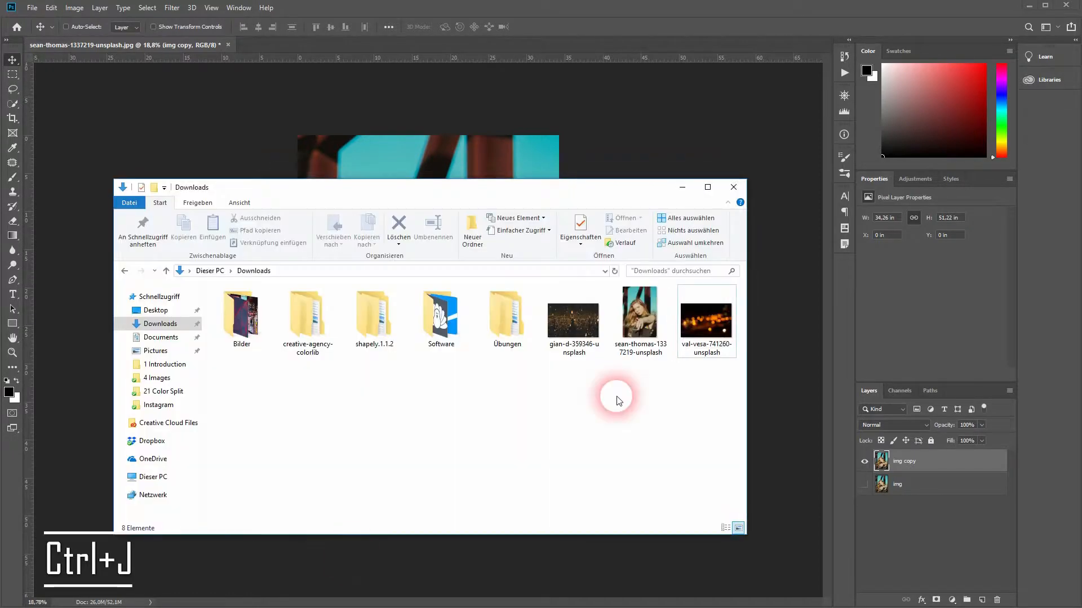
left_click_drag(711, 331, 724, 138)
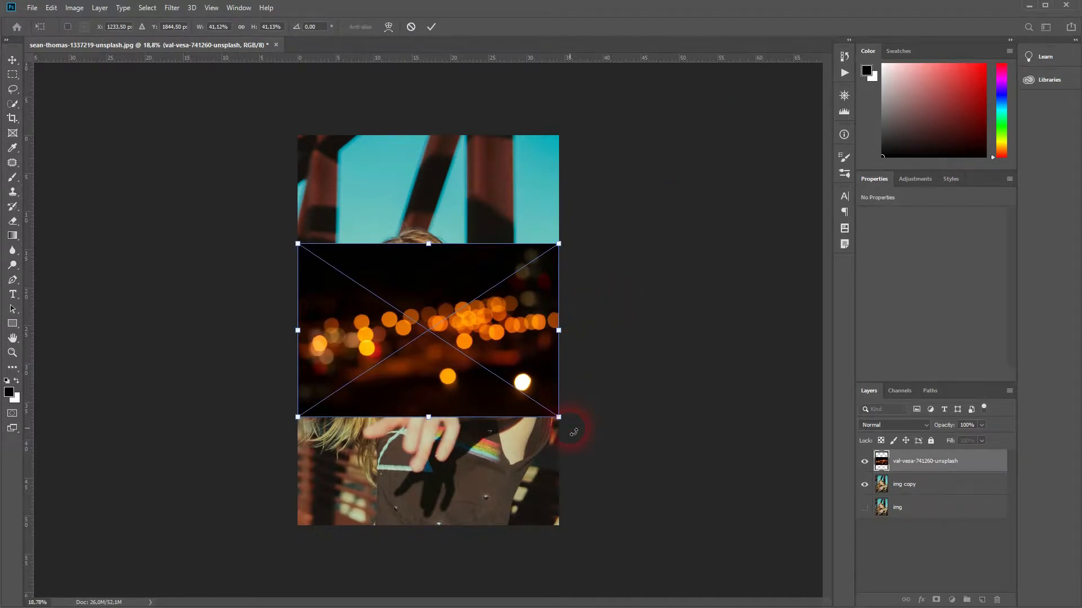
- Rotate the placed lights photo 90 degrees, scale it to about 173%, and move it down over the portrait
left_click_drag(573, 432, 347, 489)
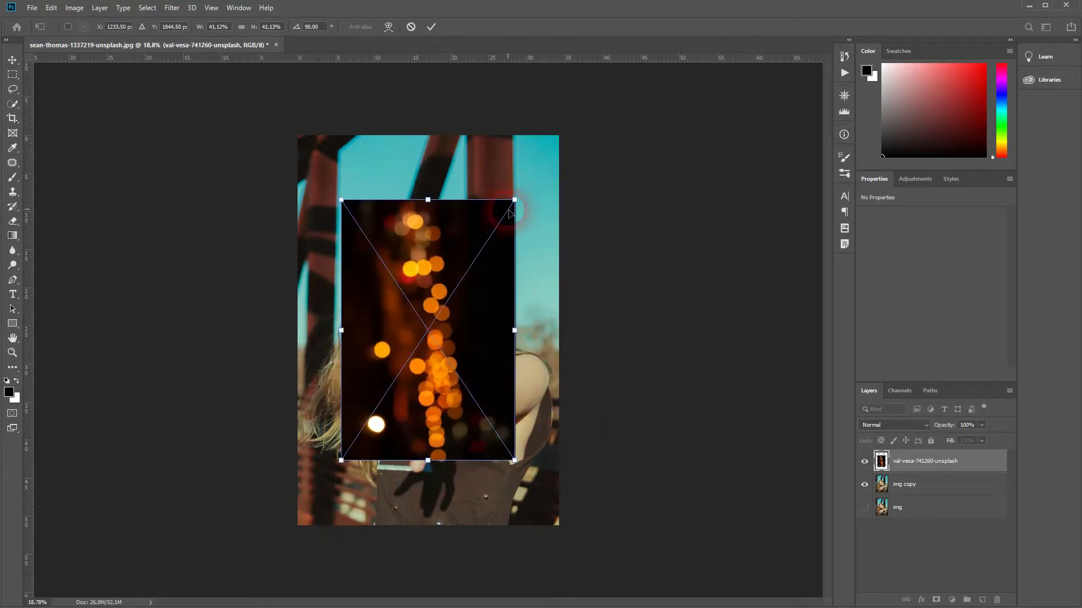
left_click_drag(519, 206, 845, 132)
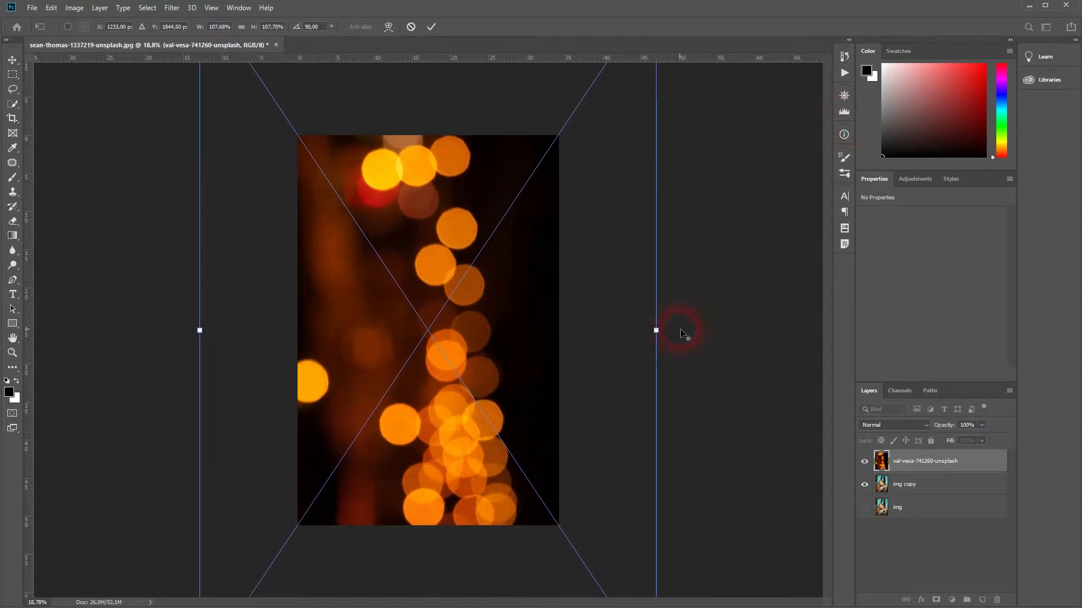
left_click_drag(656, 332, 794, 333)
left_click_drag(486, 304, 485, 427)
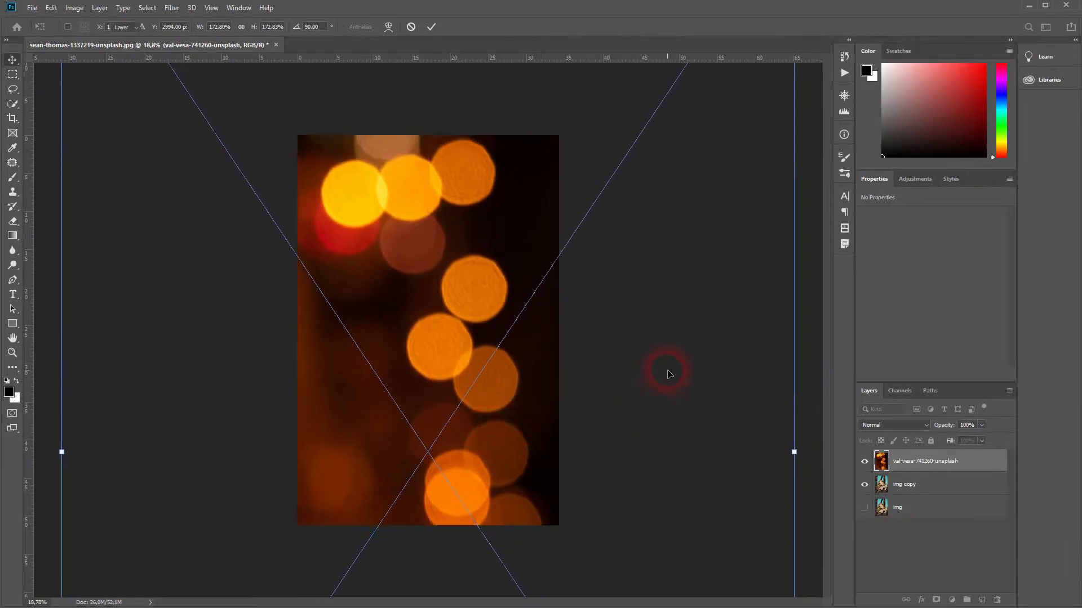
- Set the lights photo layer's blend mode to Screen and add a white layer mask to it
left_click(910, 427)
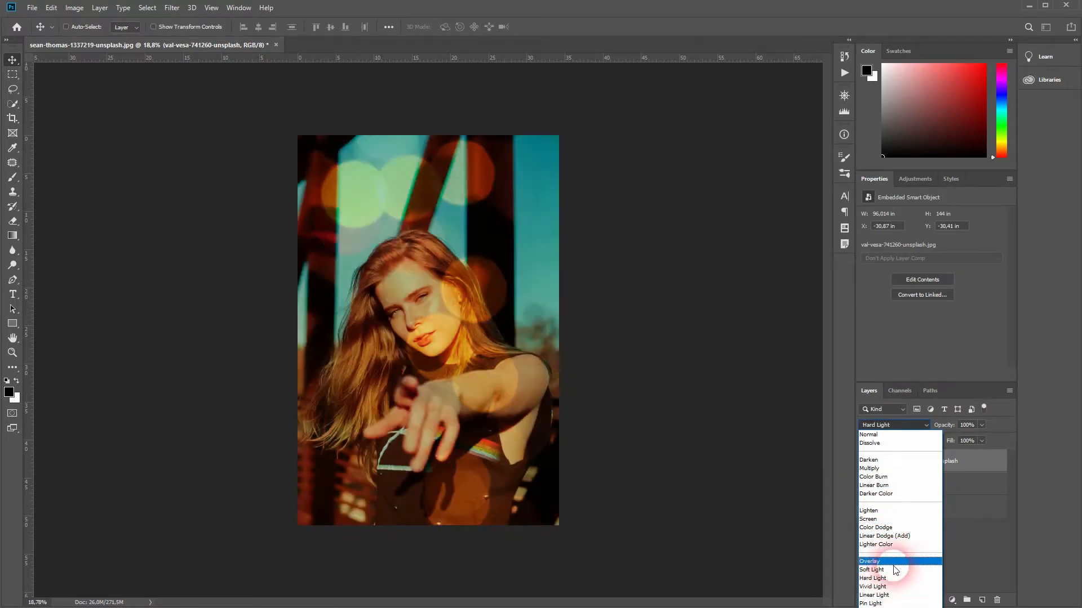
left_click(892, 519)
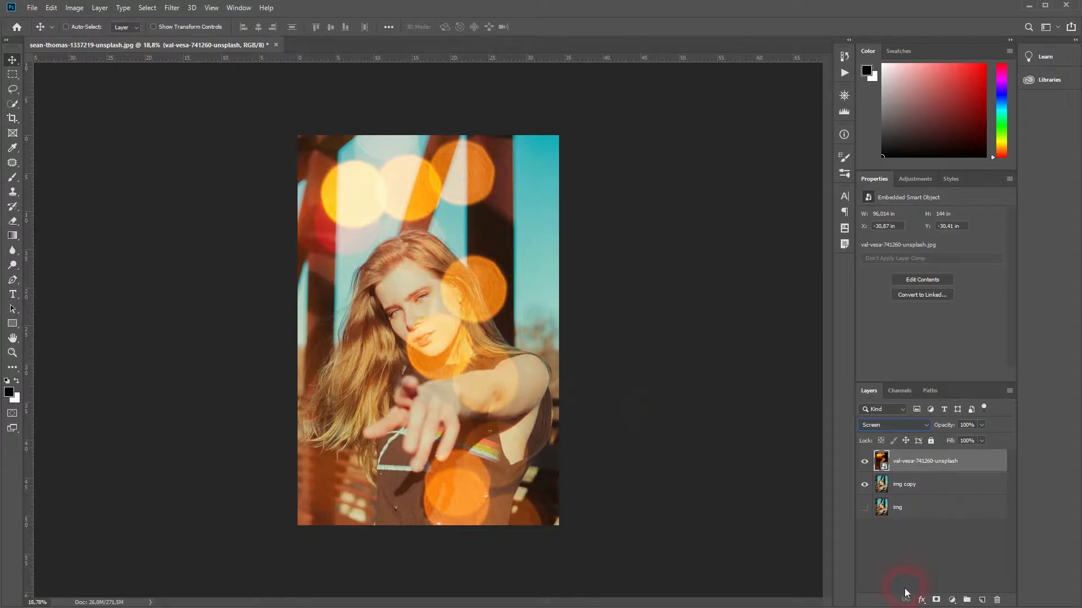
left_click(935, 600)
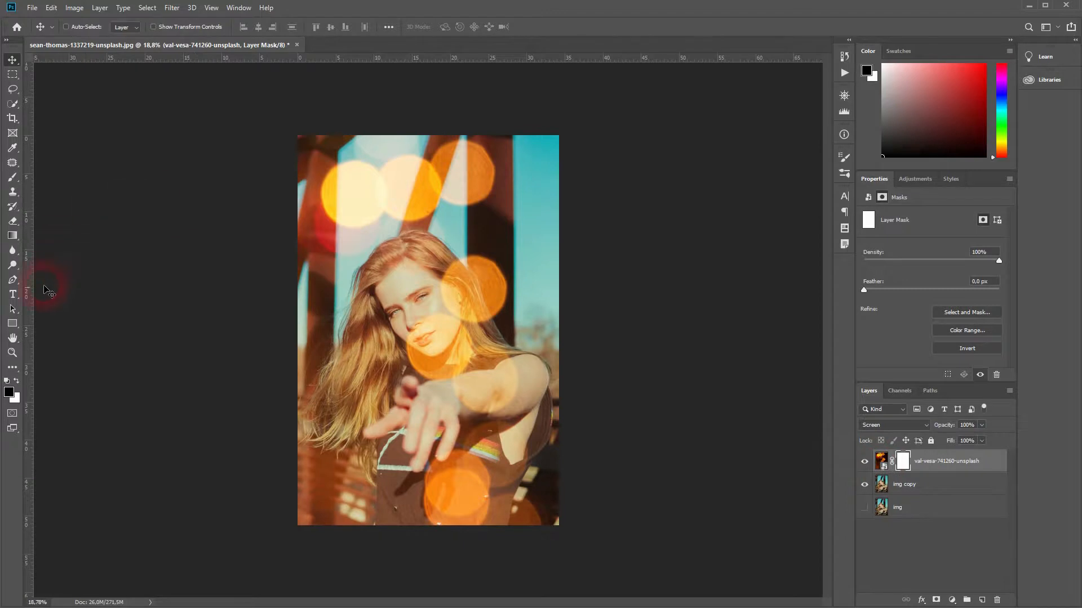
- Rename the masked lights photo layer to "bokeh"
double_click(956, 463)
type("bokeh")
key("Return")
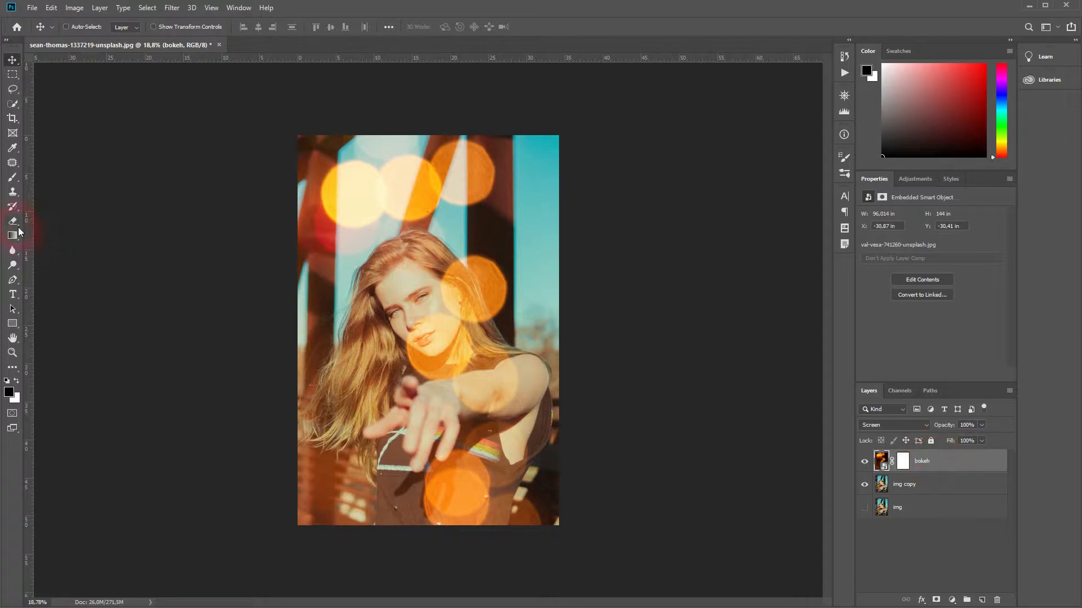
- Paint black with the Brush on the bokeh layer's mask over the woman's face, hand and outstretched arm
left_click_drag(12, 177, 70, 179)
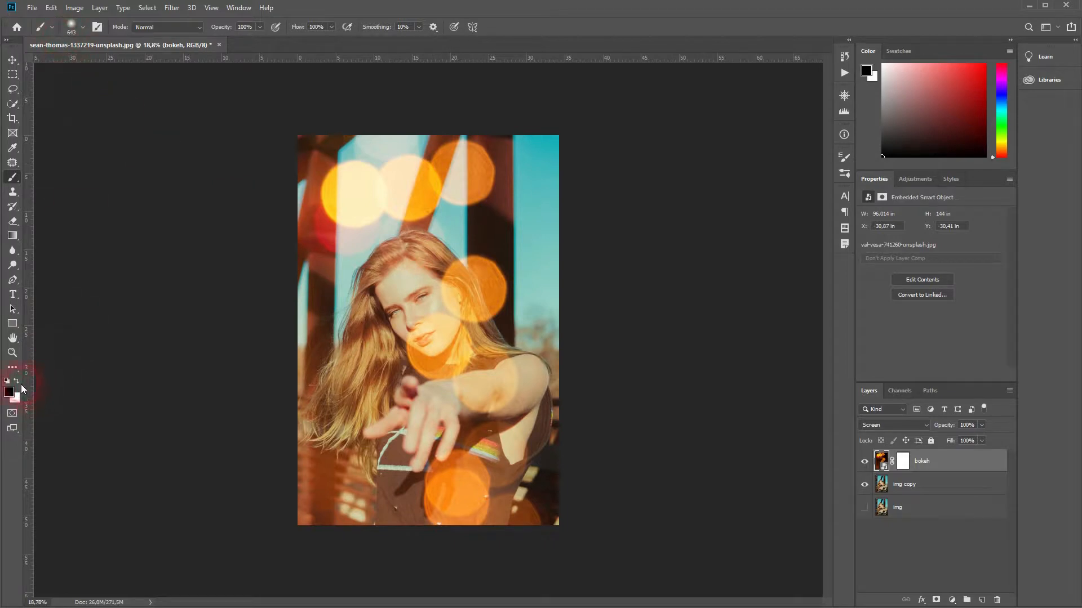
left_click(903, 461)
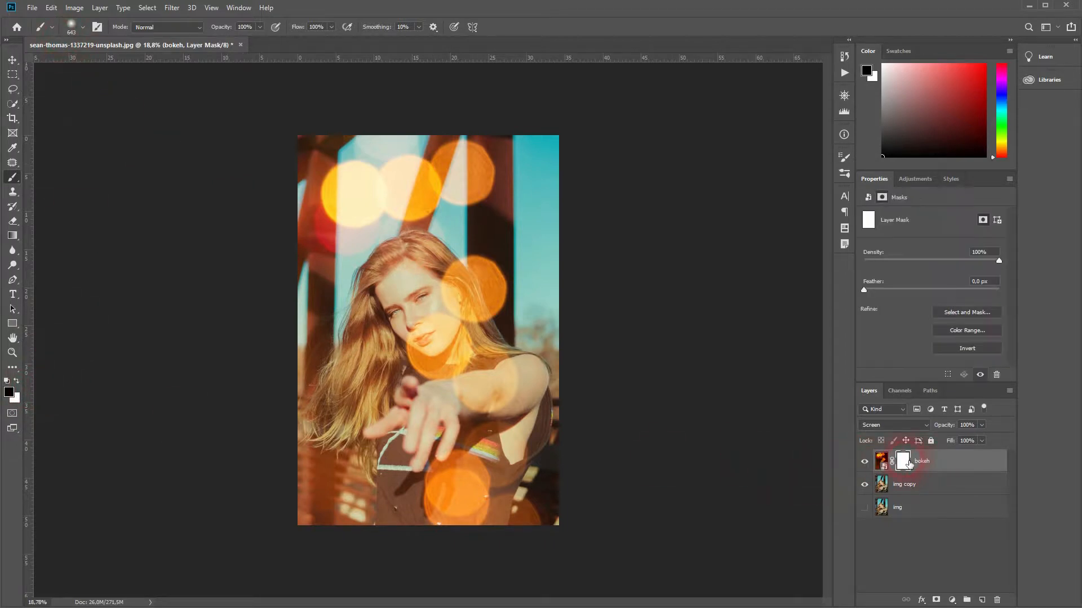
mouse_move(451, 343)
left_mouse_down()
mouse_move(468, 361)
mouse_move(433, 361)
mouse_move(490, 385)
mouse_move(406, 304)
mouse_move(380, 418)
mouse_move(352, 417)
mouse_move(394, 338)
mouse_move(389, 394)
mouse_move(436, 447)
mouse_move(422, 406)
mouse_move(462, 416)
mouse_move(440, 433)
mouse_move(449, 435)
mouse_move(445, 417)
mouse_move(433, 445)
mouse_move(468, 406)
mouse_move(554, 400)
mouse_move(496, 372)
mouse_move(451, 411)
mouse_move(518, 389)
mouse_move(439, 447)
mouse_move(410, 388)
left_mouse_up()
mouse_move(557, 398)
left_mouse_down()
mouse_move(507, 390)
mouse_move(551, 480)
mouse_move(510, 436)
mouse_move(495, 443)
mouse_move(555, 482)
mouse_move(555, 495)
mouse_move(470, 403)
mouse_move(480, 402)
left_mouse_up()
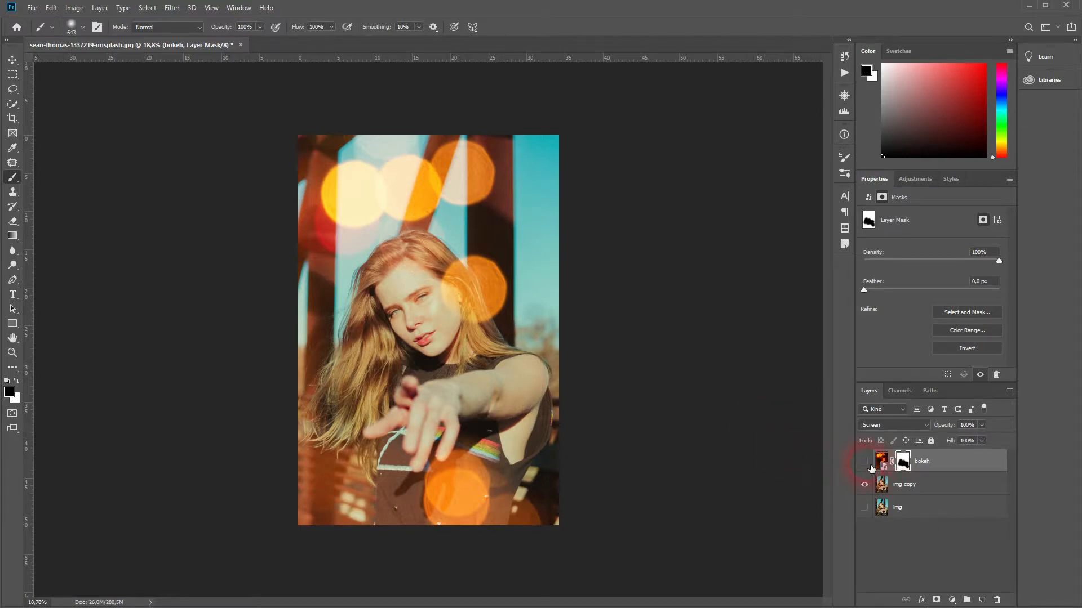
- Hide the bokeh layer and open the gian-d-359346-unsplash image from the Downloads folder as a separate document
left_click(865, 461)
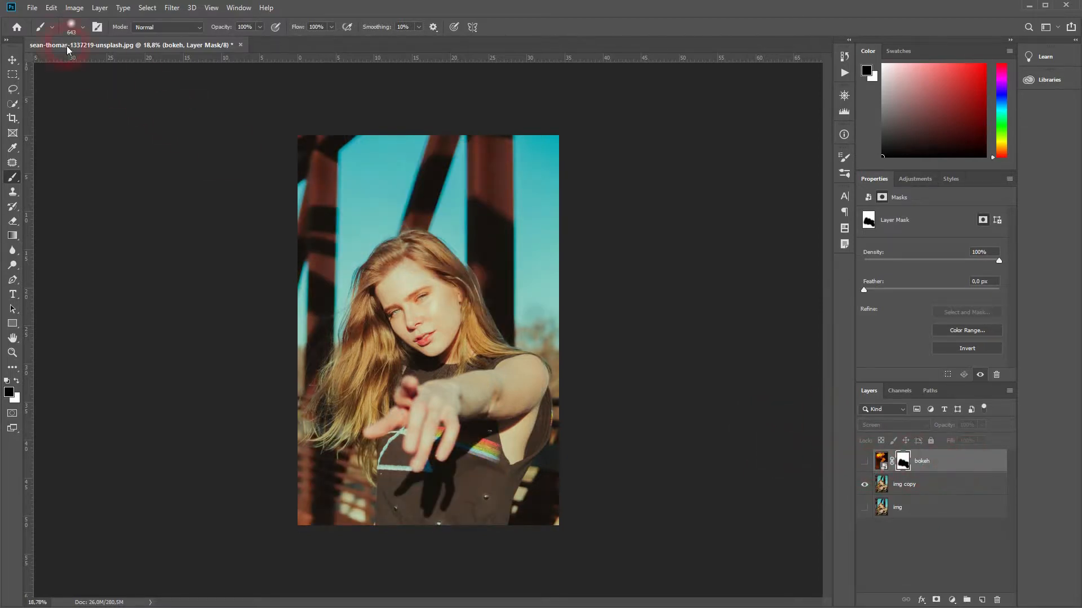
left_click(32, 8)
left_click(42, 30)
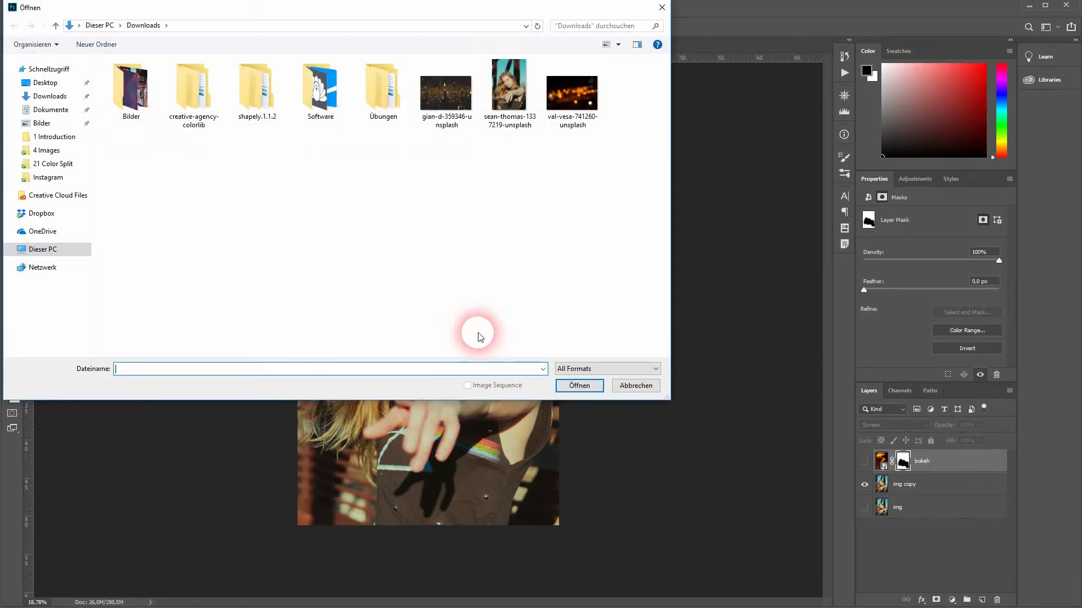
double_click(456, 84)
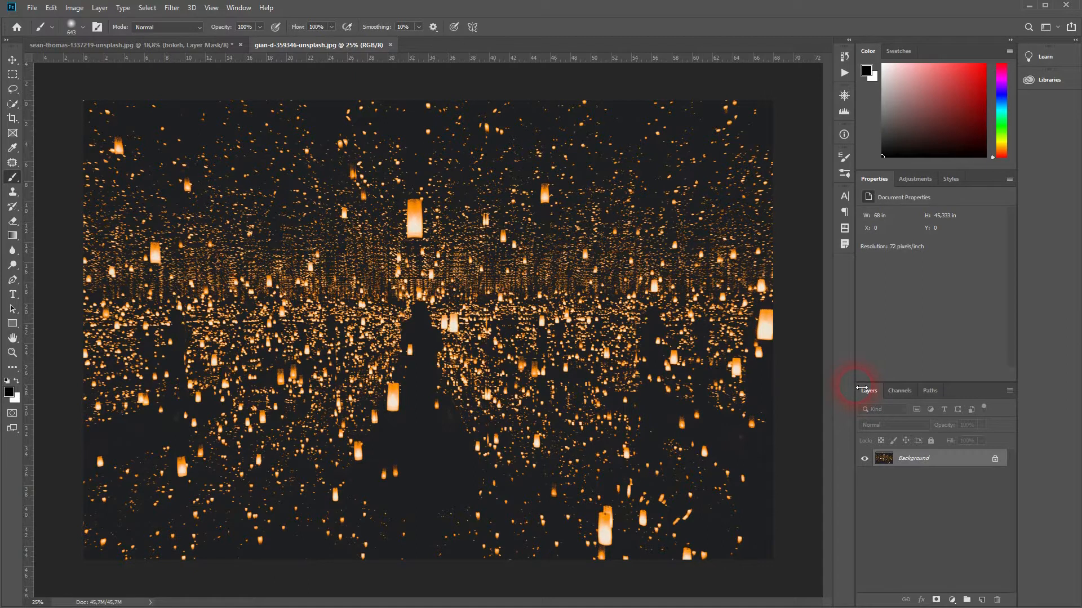
- Convert the lantern image's locked Background into a regular layer named "bokeh 2"
double_click(934, 459)
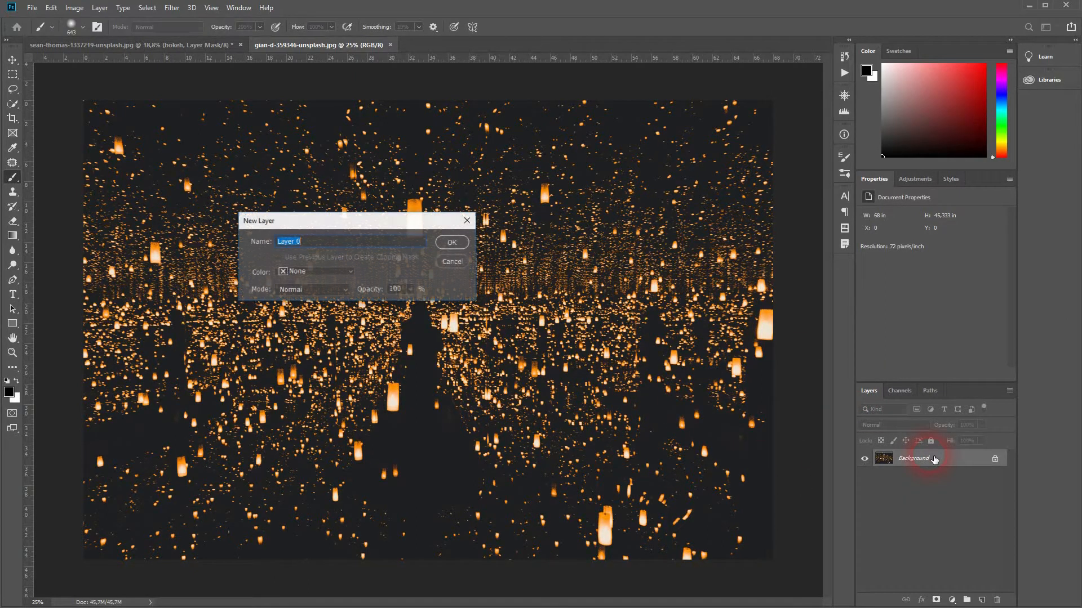
type("bokeh 2")
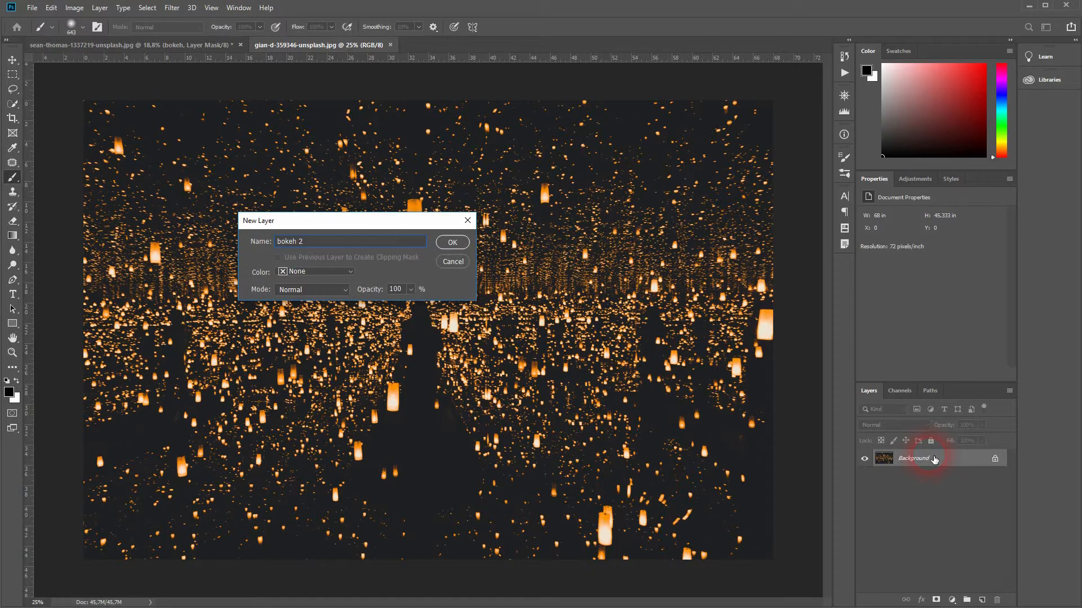
key("Return")
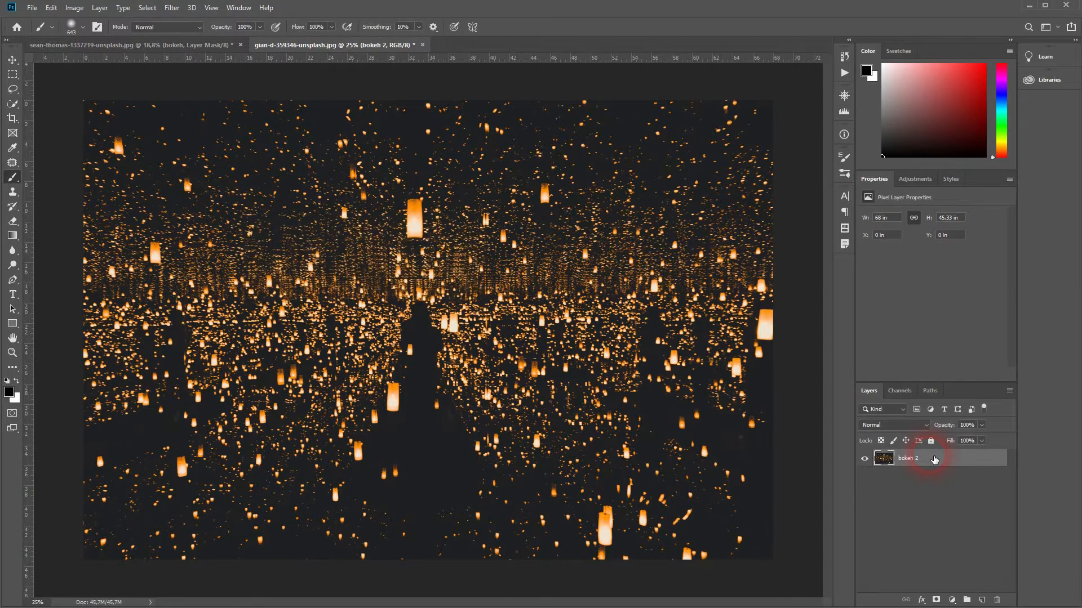
- Start a Lens Blur on the bokeh 2 layer with iris shape Triangle (3) and depth map source None
left_click(11, 58)
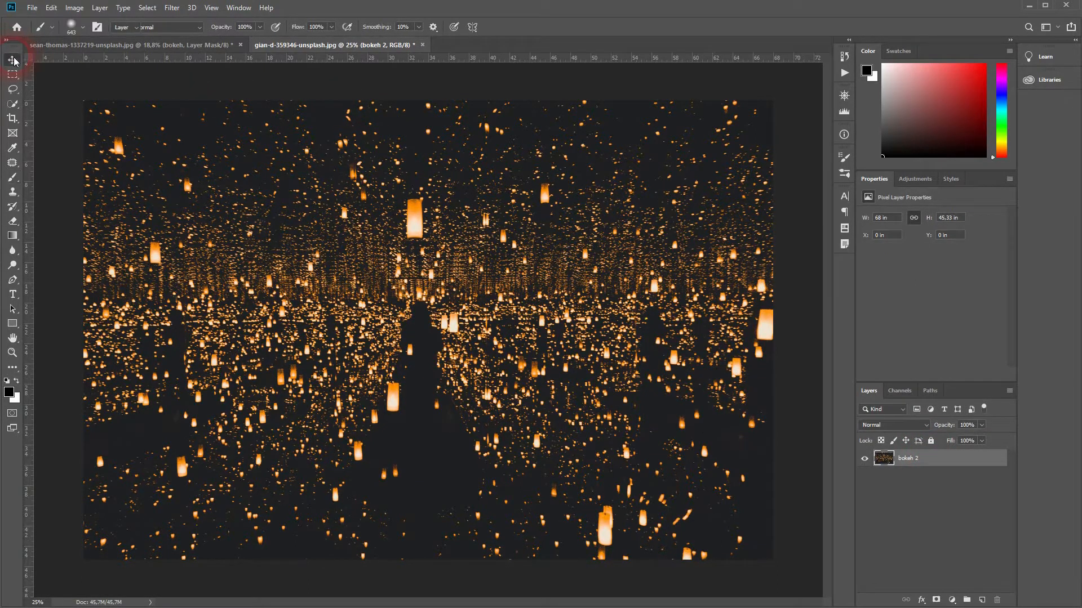
left_click(172, 9)
mouse_move(226, 136)
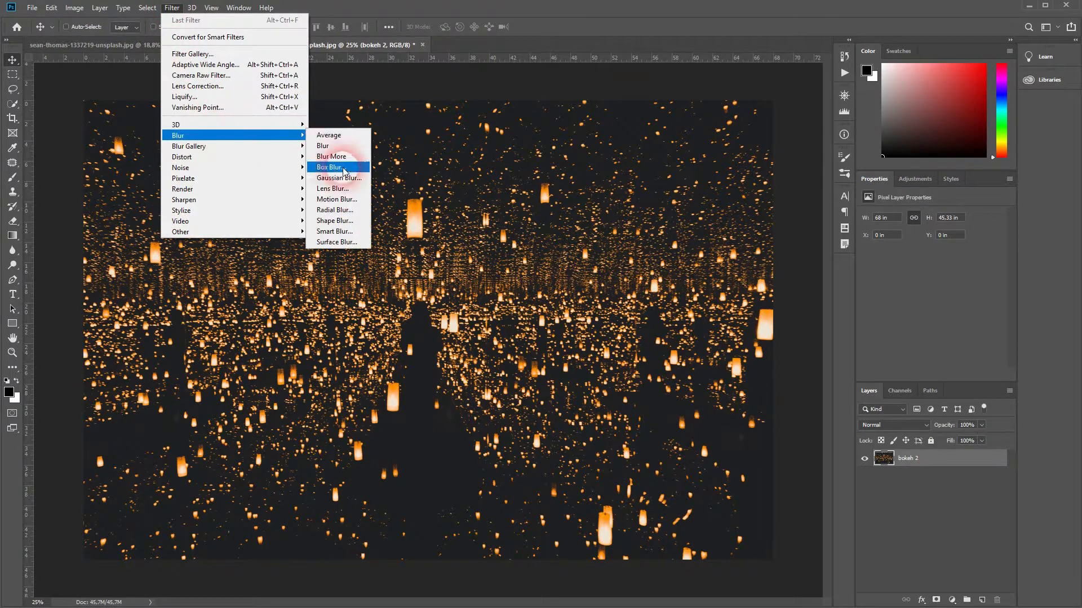
left_click(345, 189)
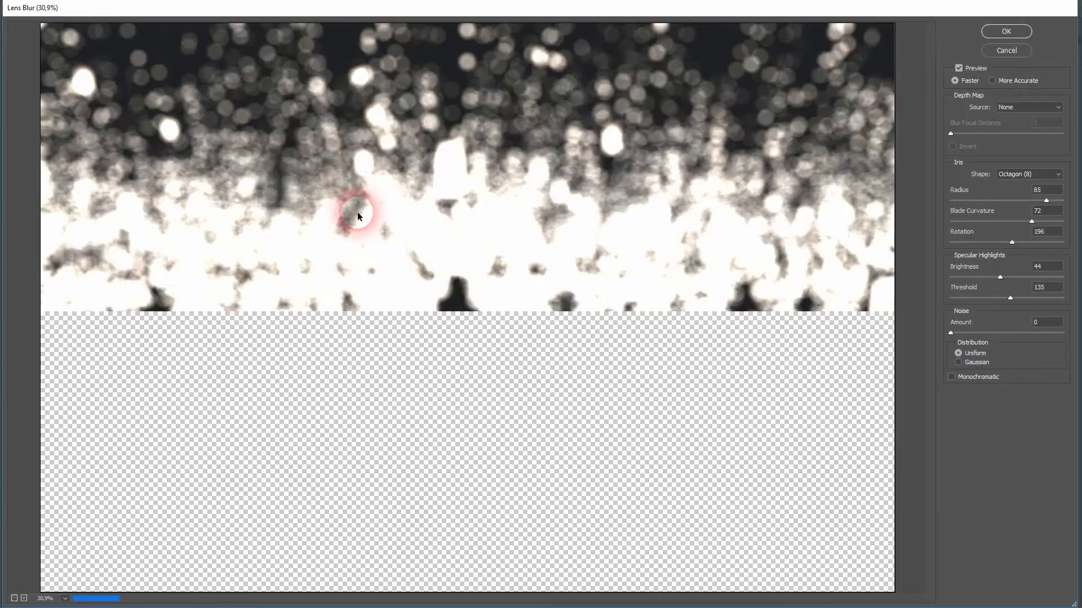
left_click(15, 599)
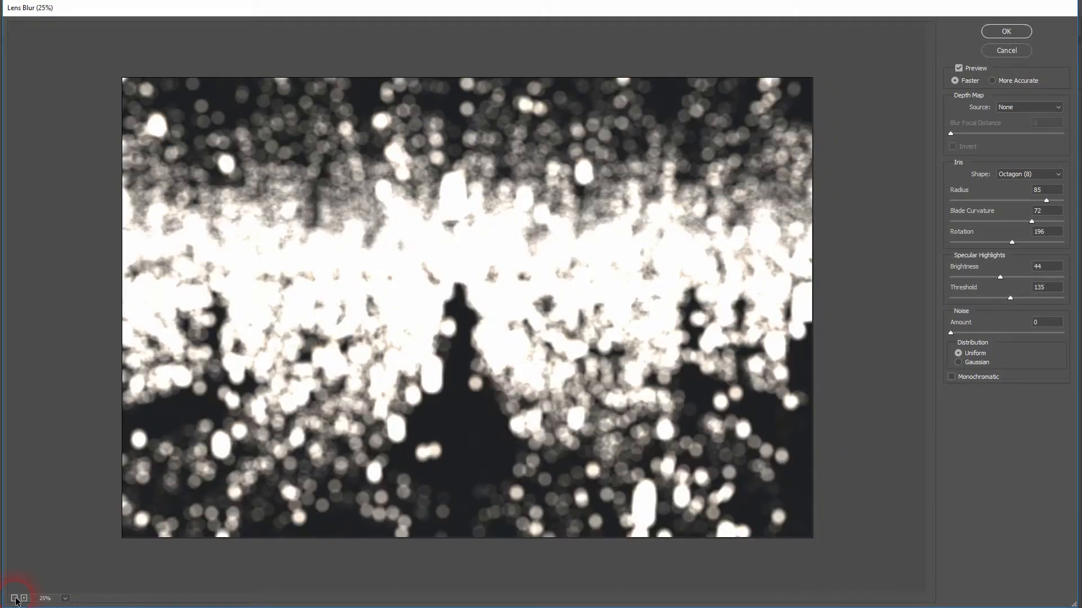
left_click(15, 600)
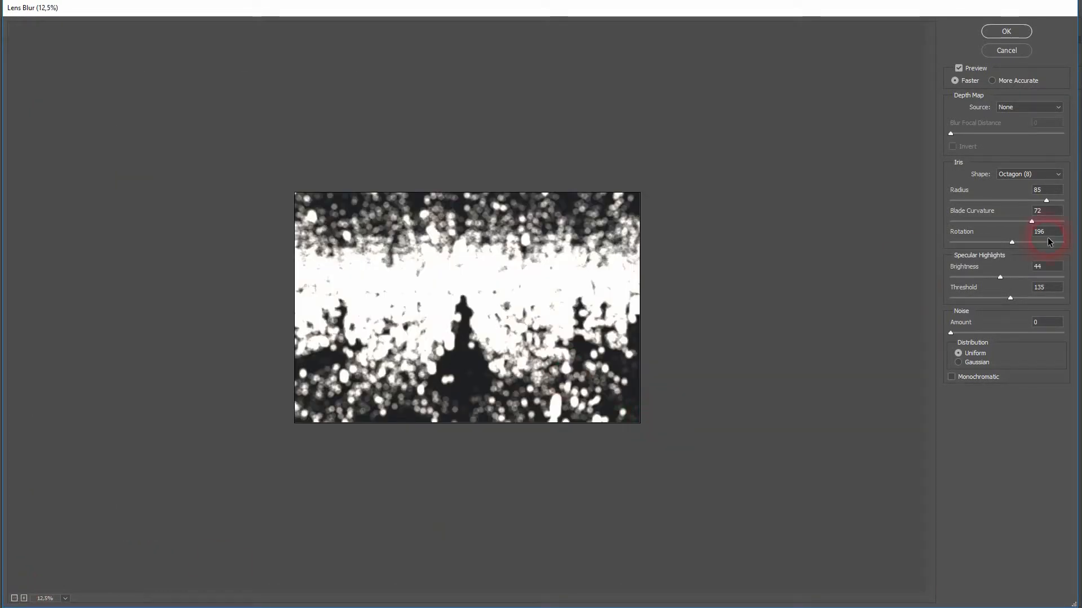
left_click(1042, 179)
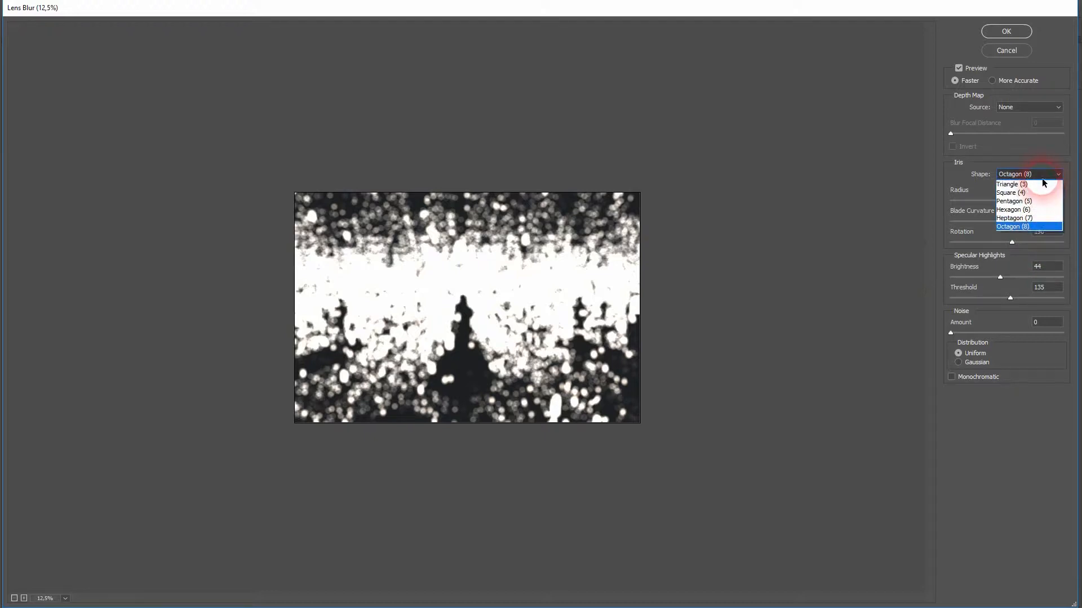
left_click(1041, 186)
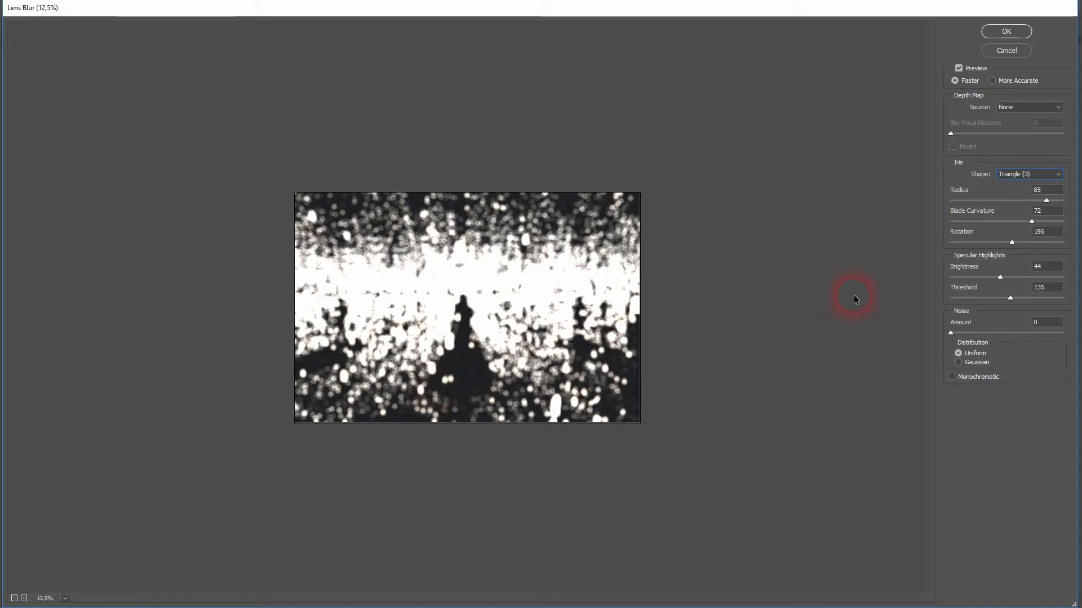
left_click(1056, 107)
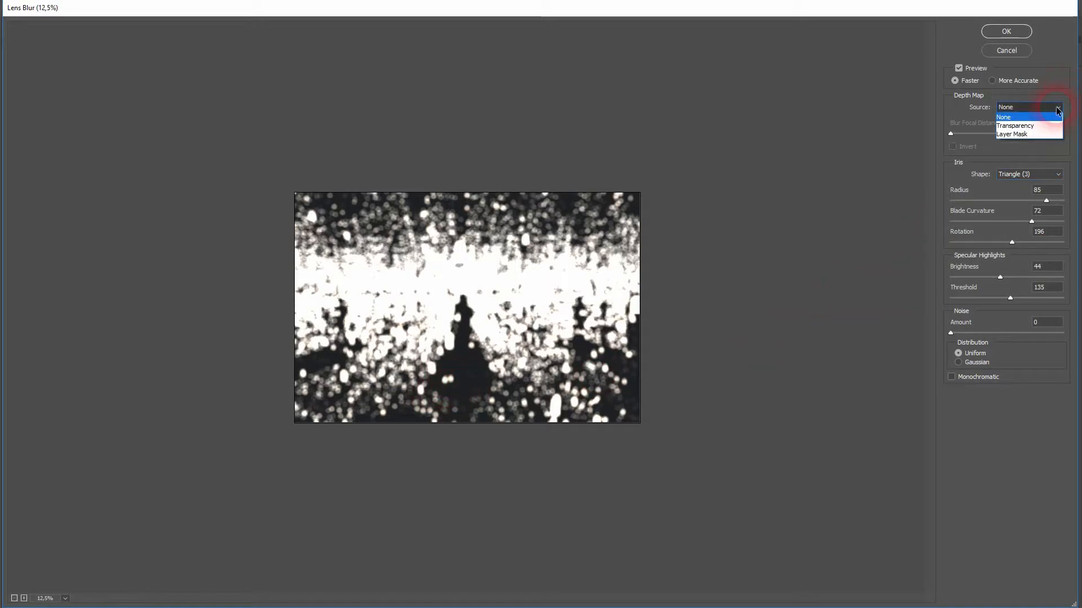
left_click(1029, 116)
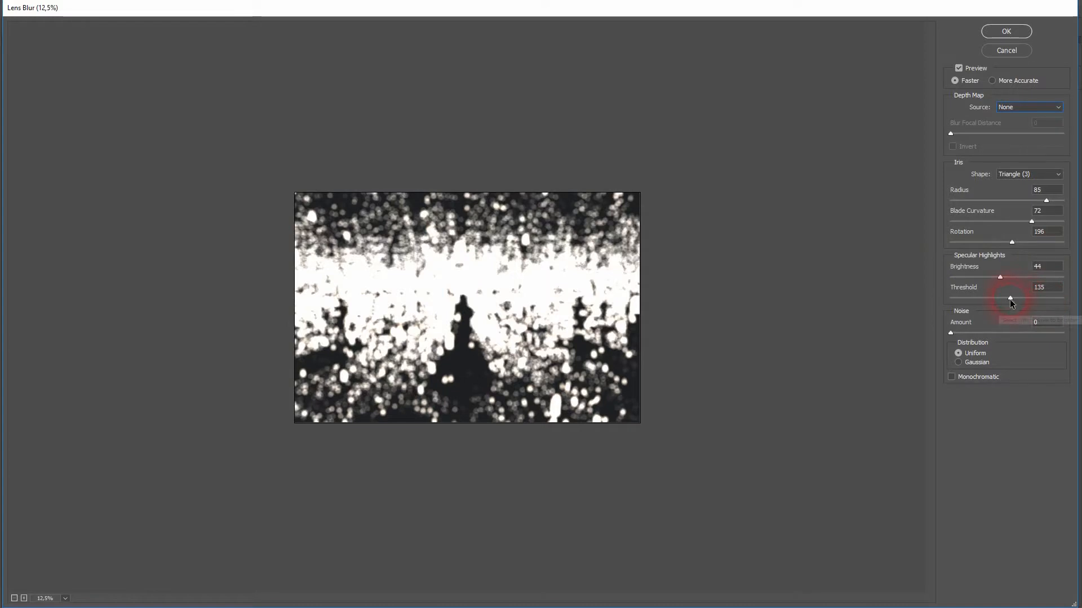
- Apply the Lens Blur with threshold 223, brightness 43, radius 93, blade curvature 99, rotation 360 and noise amount 0
left_click_drag(1010, 299, 1049, 304)
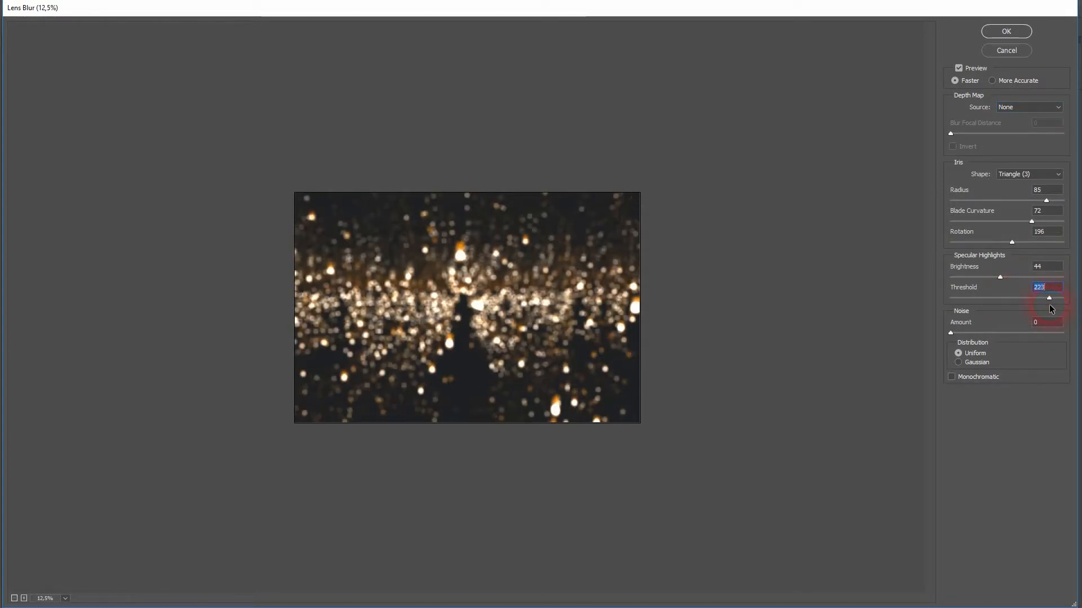
mouse_move(999, 278)
left_mouse_down()
mouse_move(1036, 278)
mouse_move(1001, 276)
left_mouse_up()
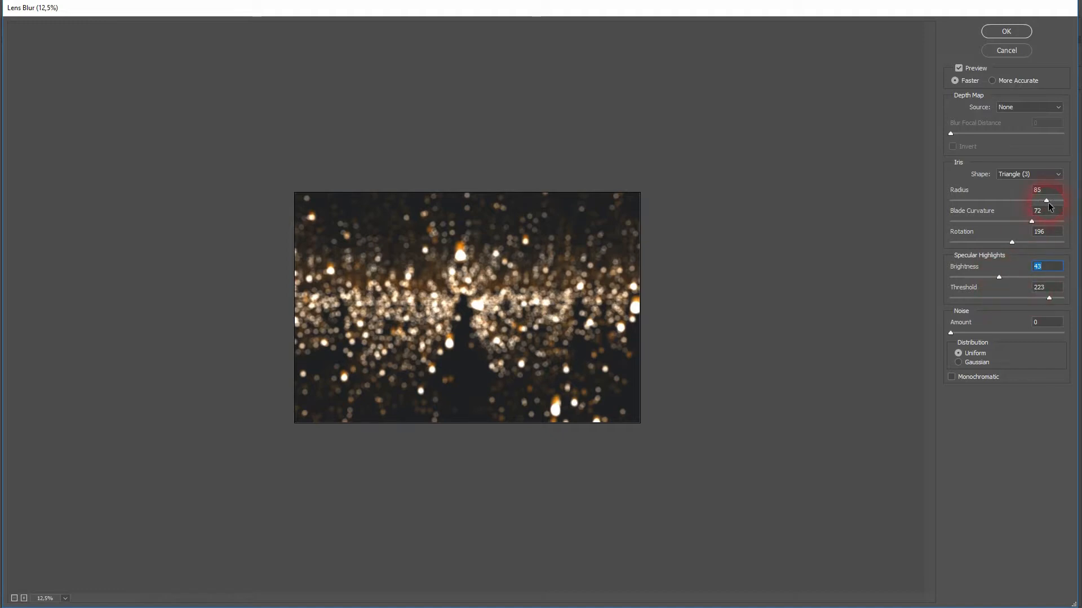
mouse_move(1046, 201)
left_mouse_down()
mouse_move(1055, 204)
mouse_move(1005, 205)
mouse_move(1057, 215)
left_mouse_up()
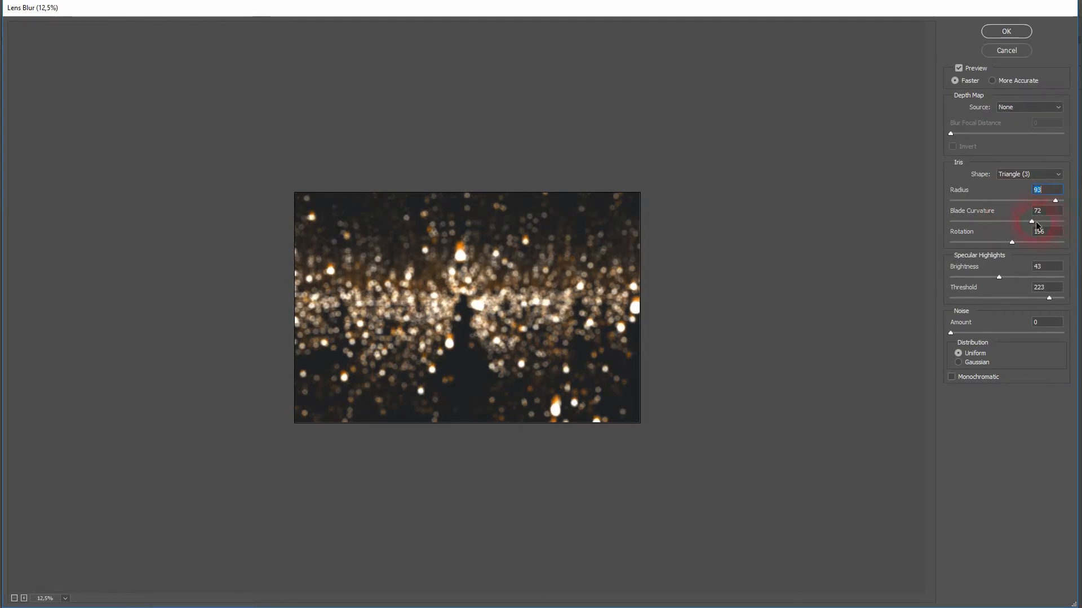
left_click_drag(1033, 221, 1070, 242)
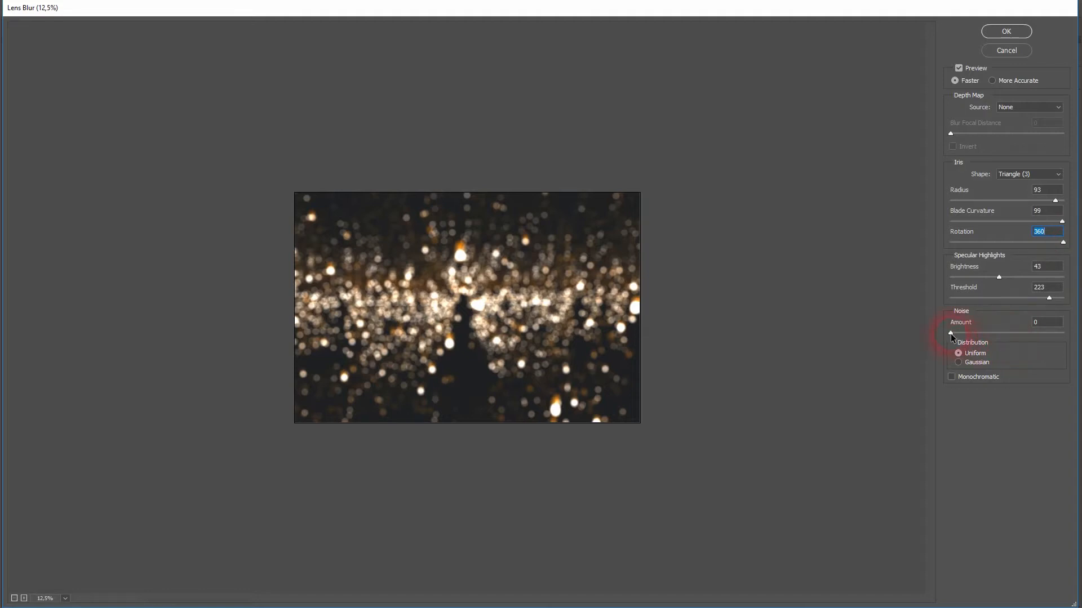
left_click_drag(950, 333, 921, 339)
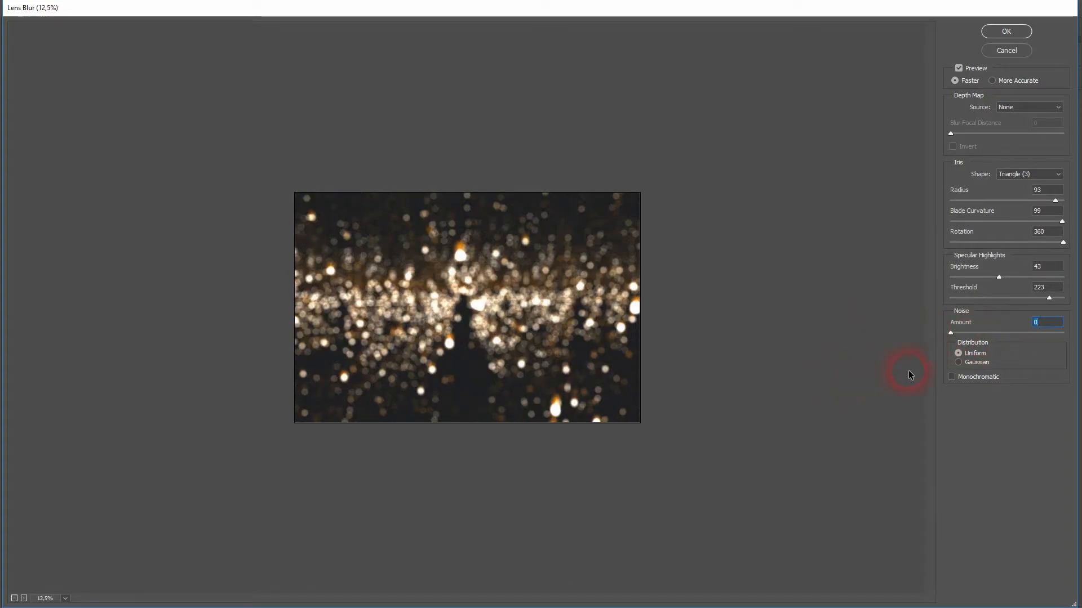
left_click(1022, 33)
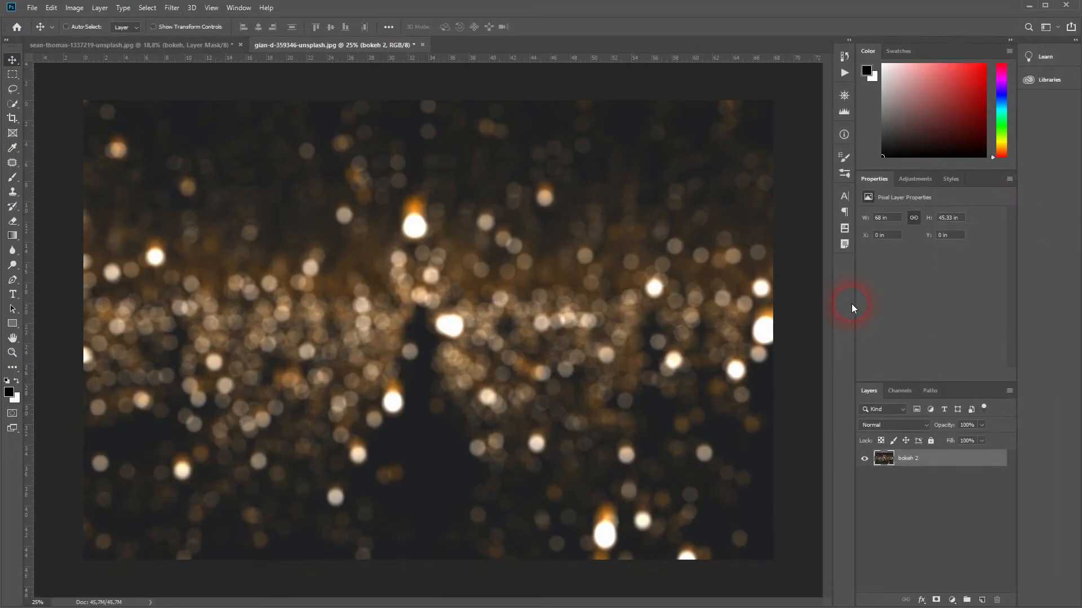
- Copy the blurred bokeh 2 layer into the sean-thomas-1337219-unsplash portrait document, above the bokeh layer
key("ctrl+c")
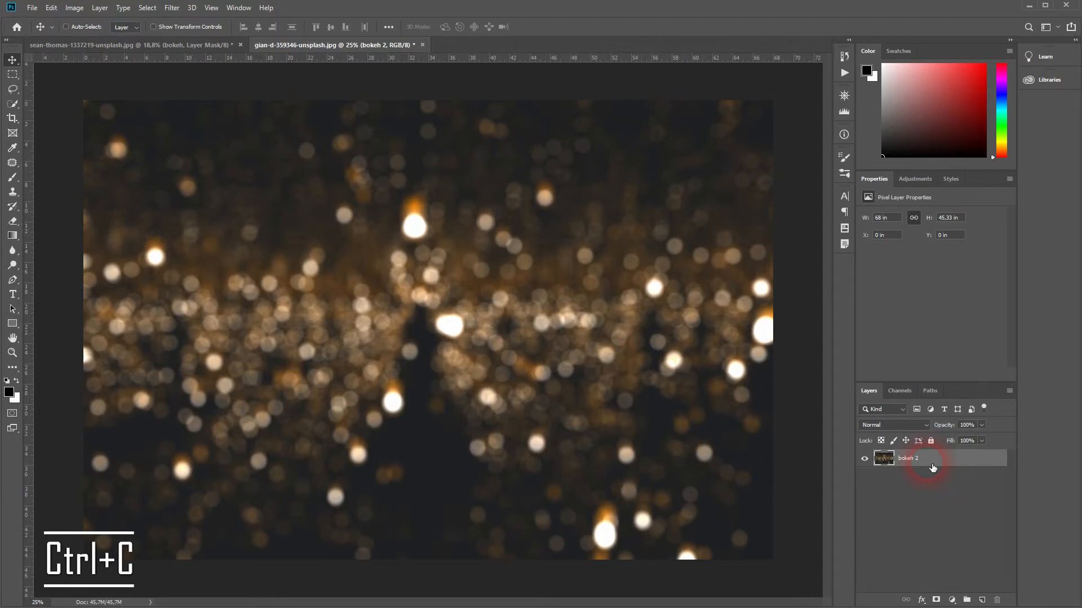
left_click(204, 46)
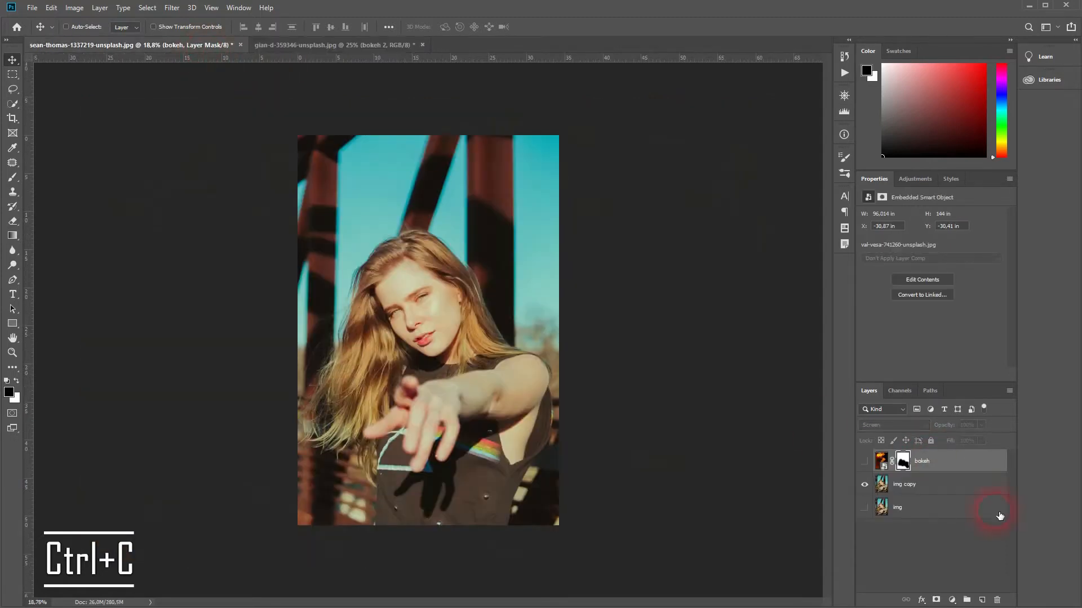
left_click(932, 548)
key("ctrl+v")
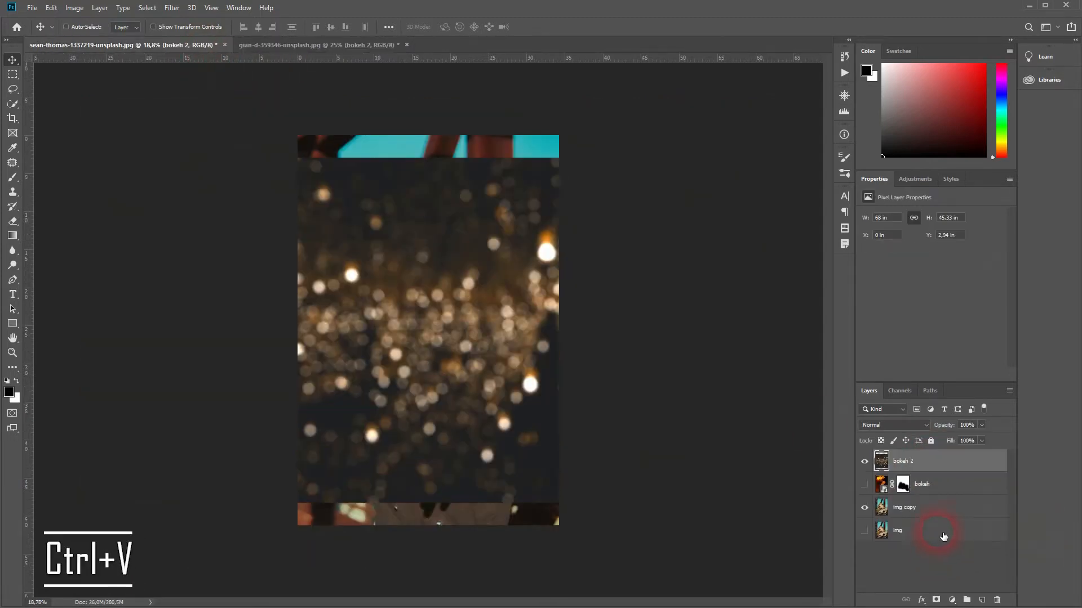
- Scale the bokeh 2 layer proportionally to about 139% and position it so it covers the whole portrait
left_click(905, 462)
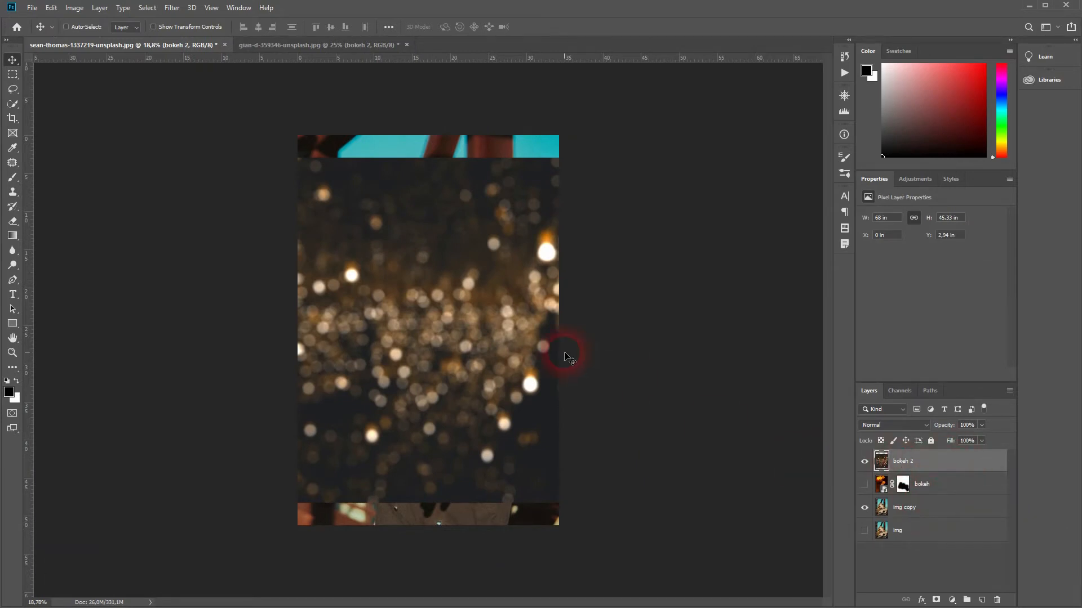
key("ctrl+t")
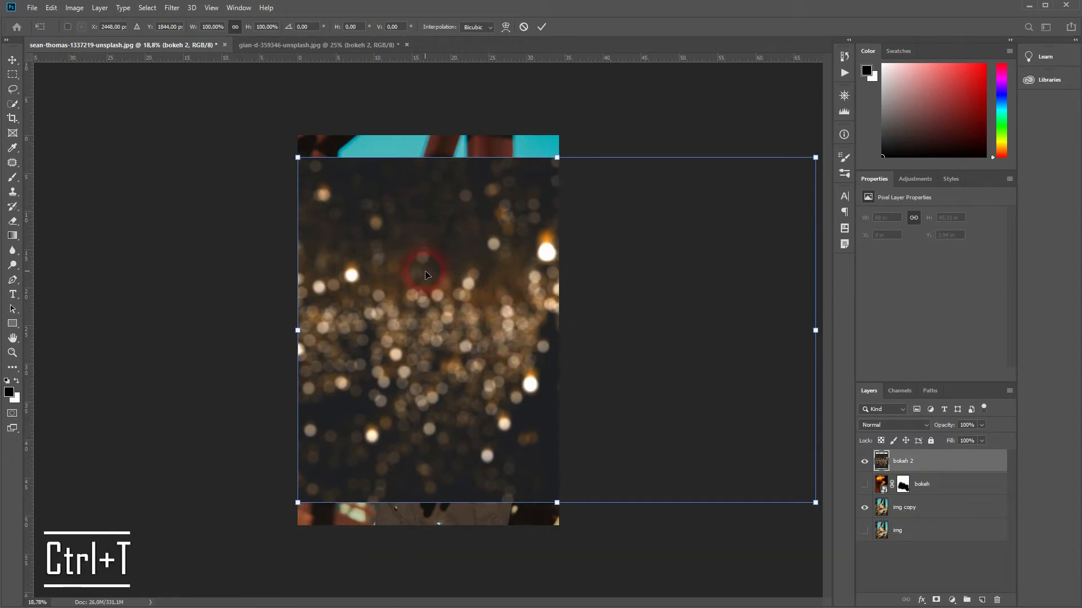
left_click_drag(299, 160, 49, 86)
left_click_drag(372, 271, 377, 293)
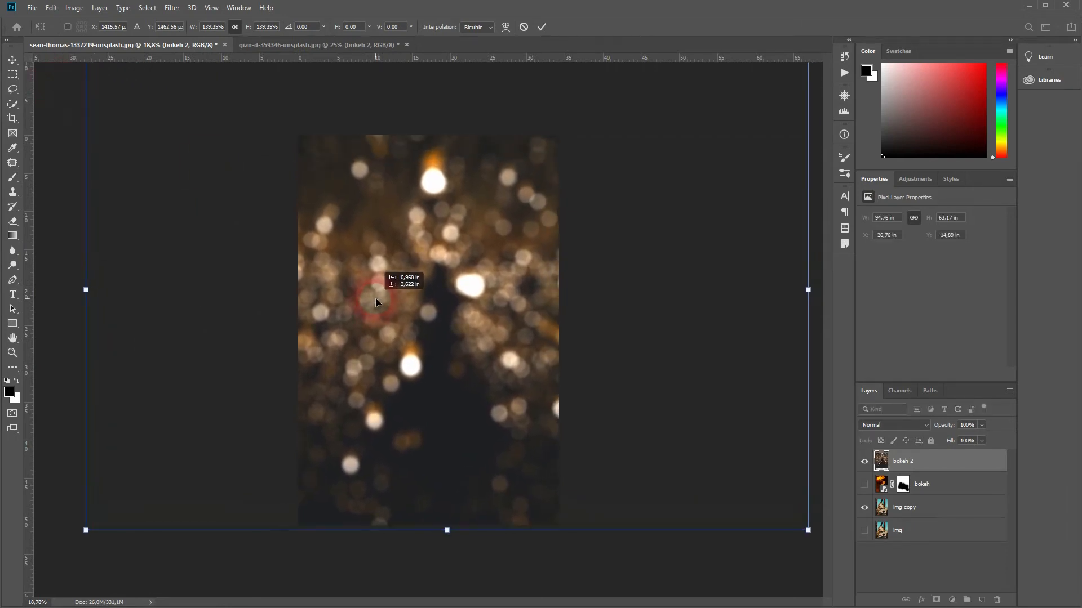
left_click_drag(375, 298, 375, 298)
key("Return")
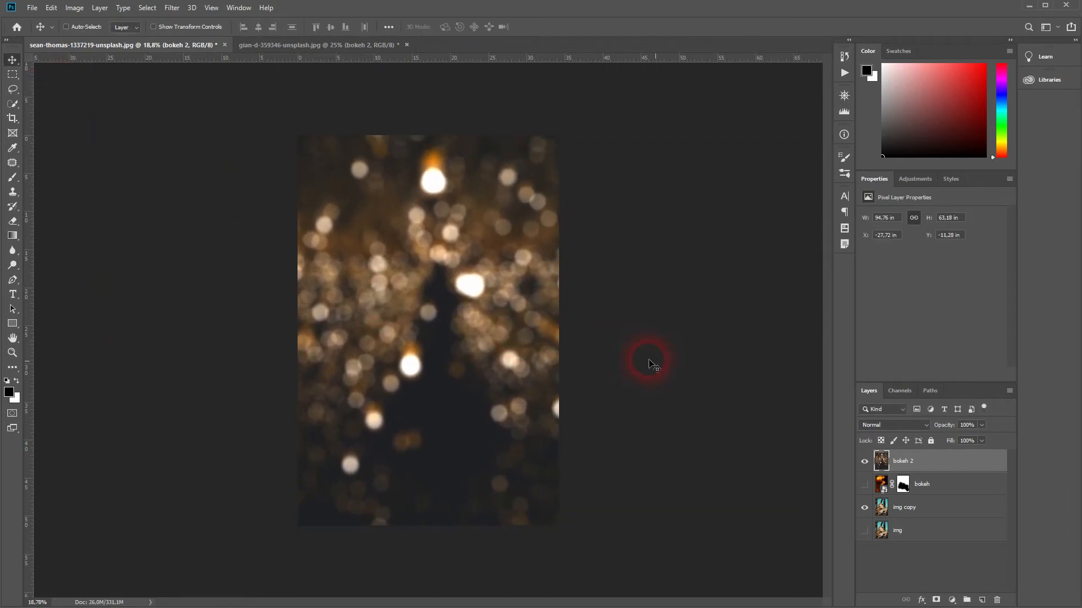
- Set the bokeh 2 layer's blend mode to Screen
left_click(896, 428)
left_click(902, 469)
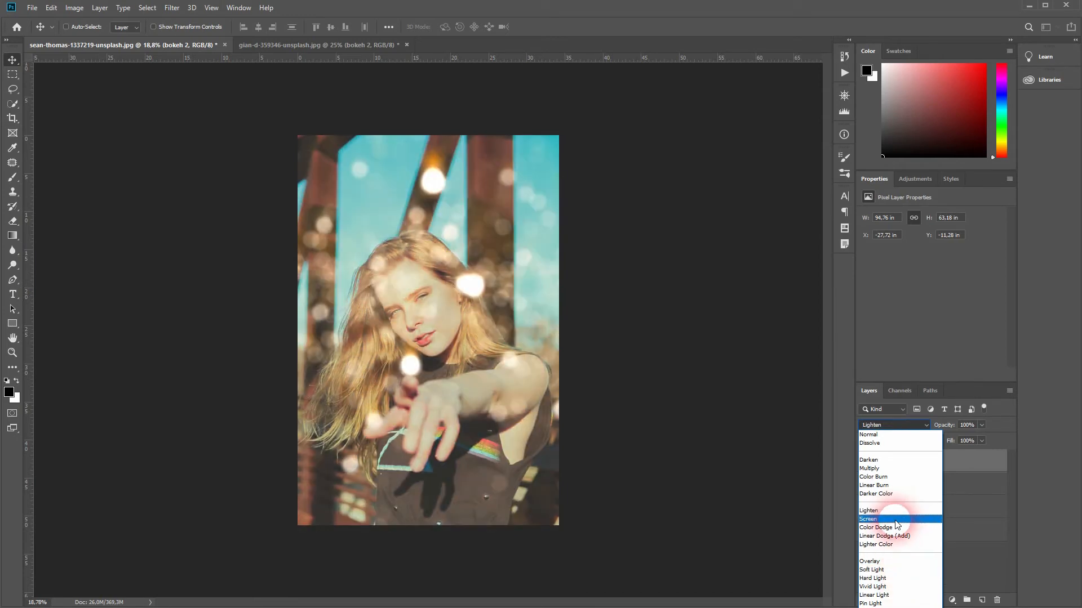
left_click(898, 519)
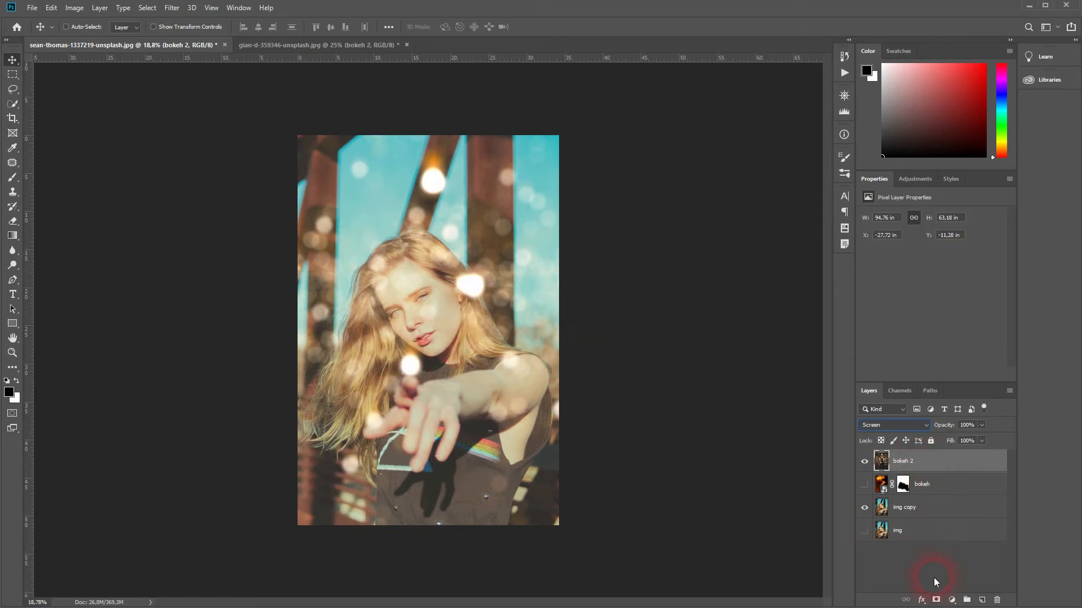
- Add a layer mask to bokeh 2 and brush black over the woman's face, hair and neck to remove the lights there
left_click(936, 601)
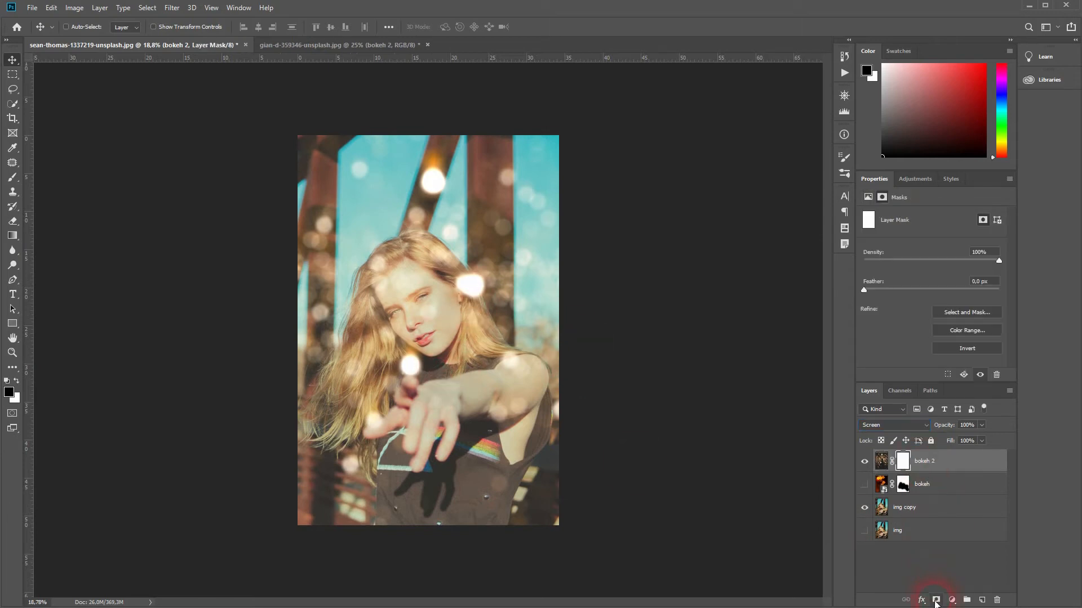
left_click(13, 177)
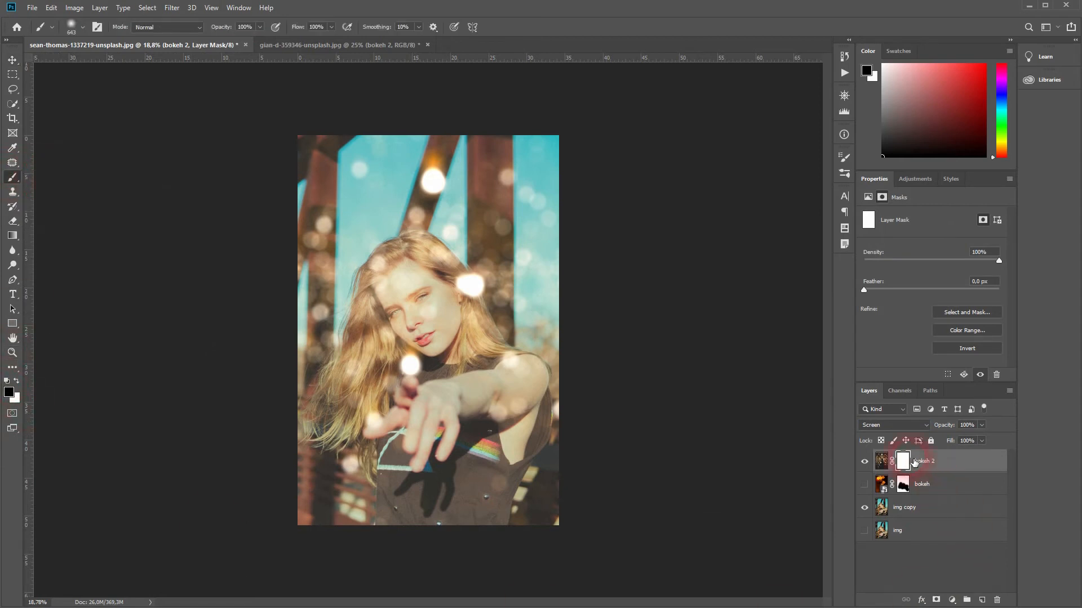
mouse_move(394, 265)
left_mouse_down()
mouse_move(442, 333)
mouse_move(407, 332)
mouse_move(371, 349)
mouse_move(354, 378)
mouse_move(381, 402)
mouse_move(486, 344)
mouse_move(475, 430)
mouse_move(431, 445)
mouse_move(428, 411)
mouse_move(422, 422)
mouse_move(468, 441)
mouse_move(498, 405)
mouse_move(440, 431)
mouse_move(569, 422)
mouse_move(753, 340)
mouse_move(759, 352)
mouse_move(436, 265)
mouse_move(428, 270)
mouse_move(452, 287)
mouse_move(429, 282)
mouse_move(773, 348)
left_mouse_up()
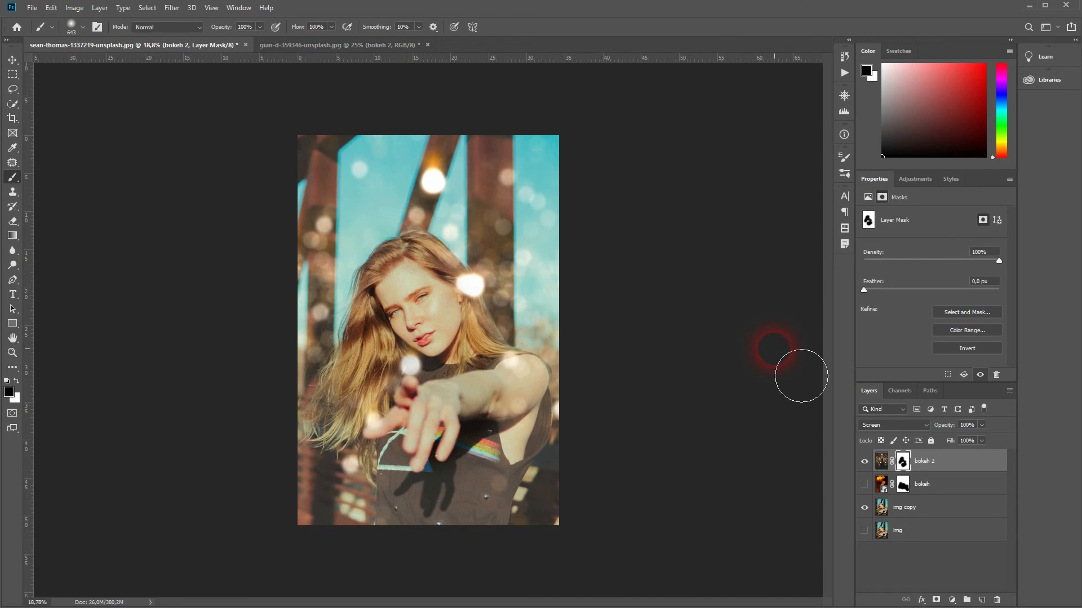
mouse_move(563, 313)
left_mouse_down()
mouse_move(584, 333)
mouse_move(556, 406)
mouse_move(468, 287)
mouse_move(715, 361)
left_mouse_up()
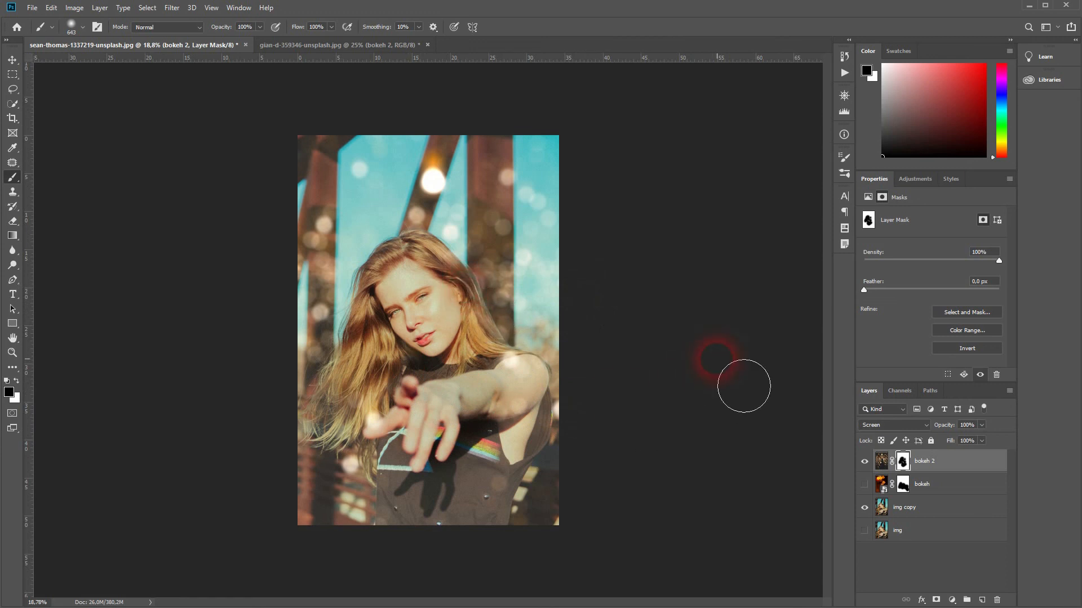